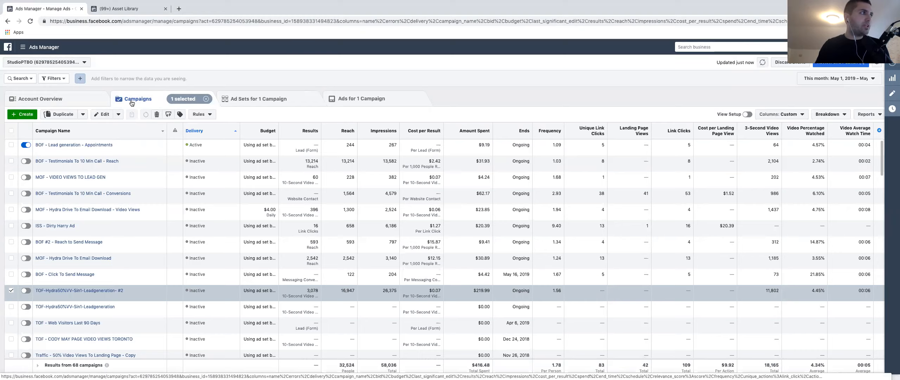
Open the Audiences tool from the recently used business tools and close the old Asset Library tab.
click(750, 47)
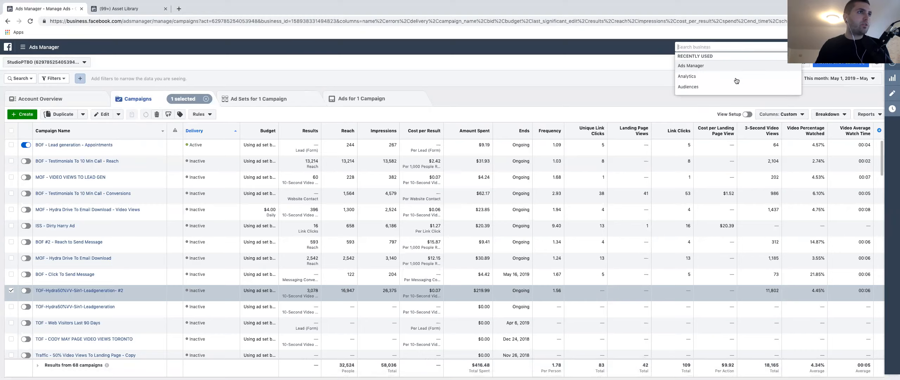
click(723, 86)
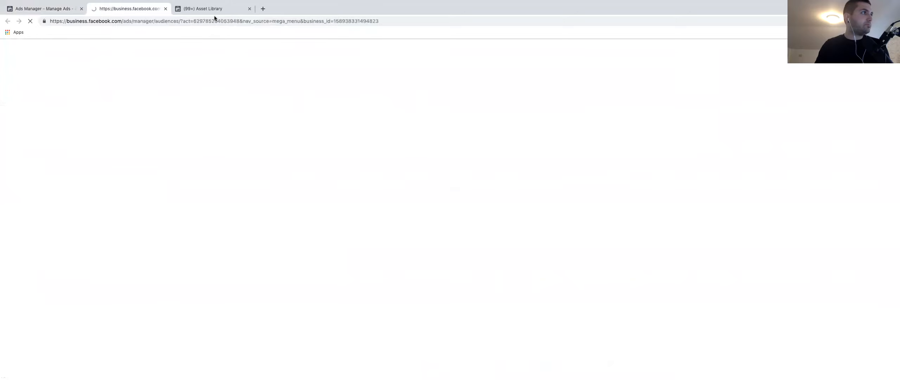
click(250, 9)
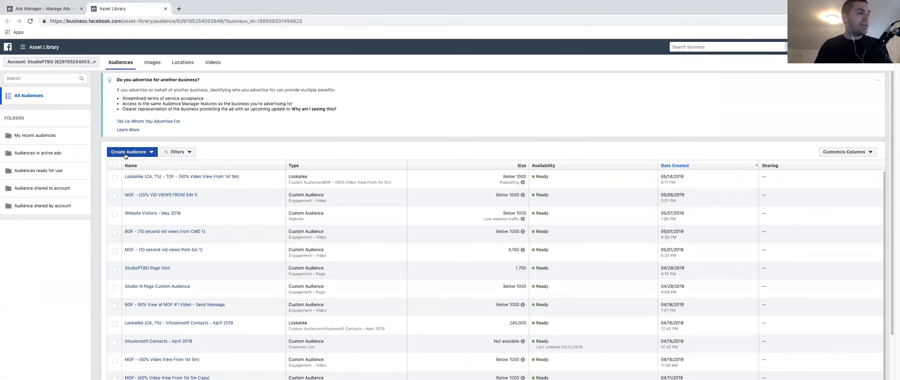
Start a new custom audience from a customer file that doesn't include LTV.
click(125, 153)
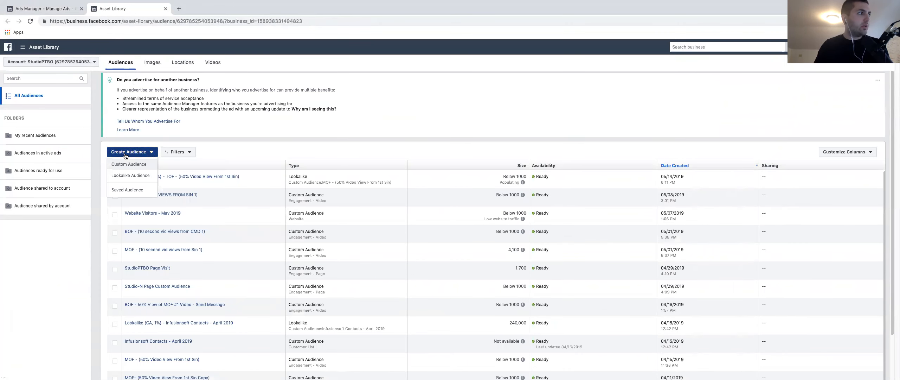
click(127, 164)
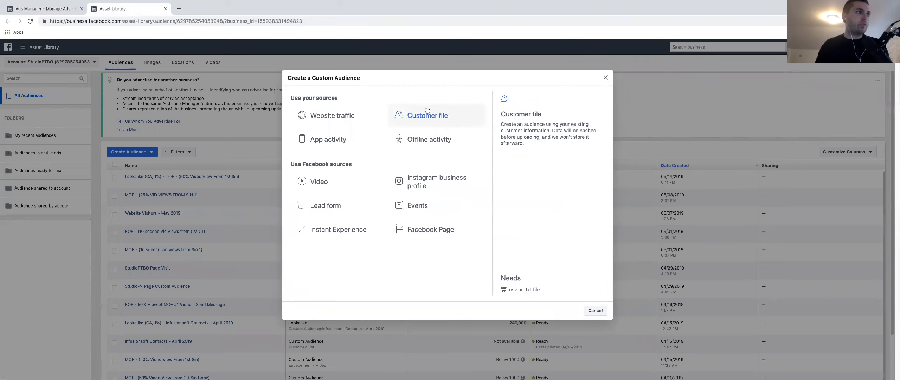
click(424, 121)
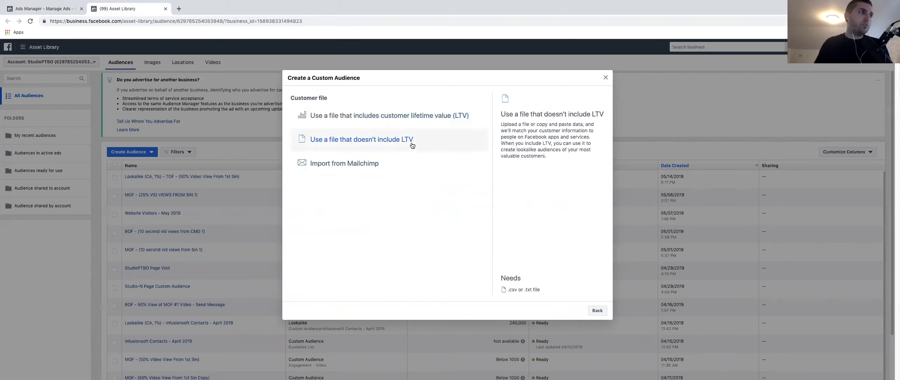
click(341, 141)
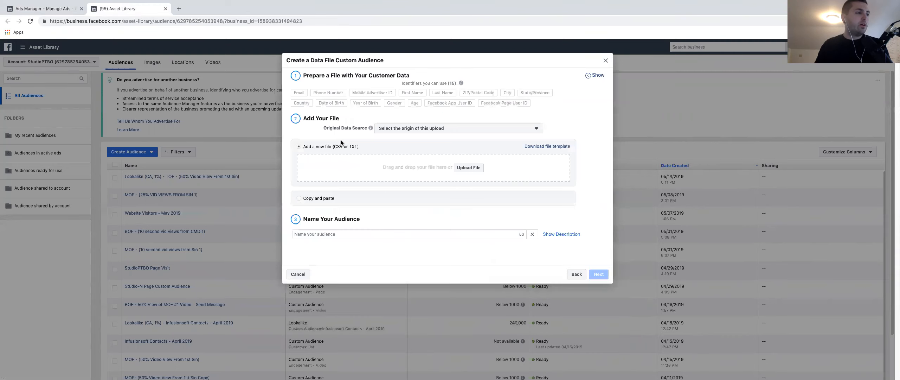
Start uploading a customer file and browse to the StudioPTBO folder on the LaCie 2 drive.
click(469, 168)
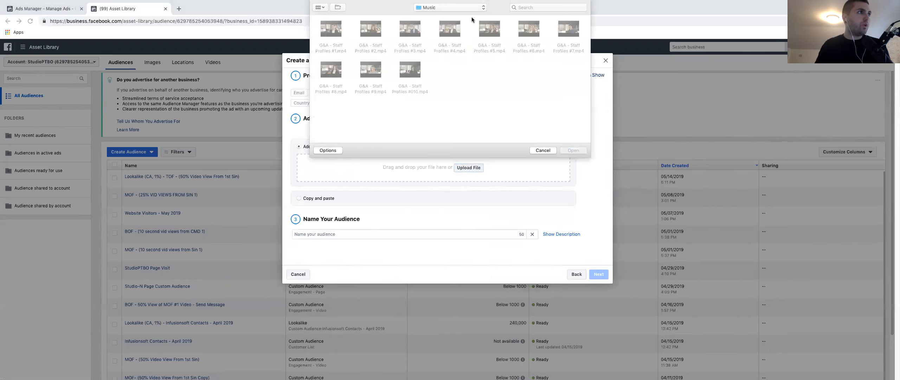
click(476, 10)
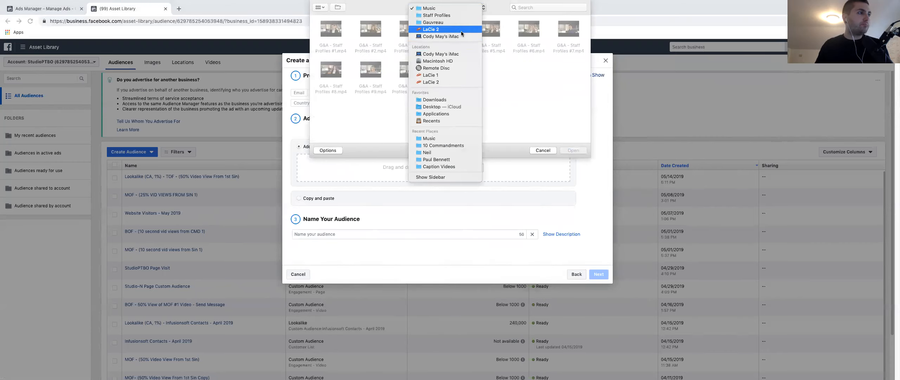
click(462, 31)
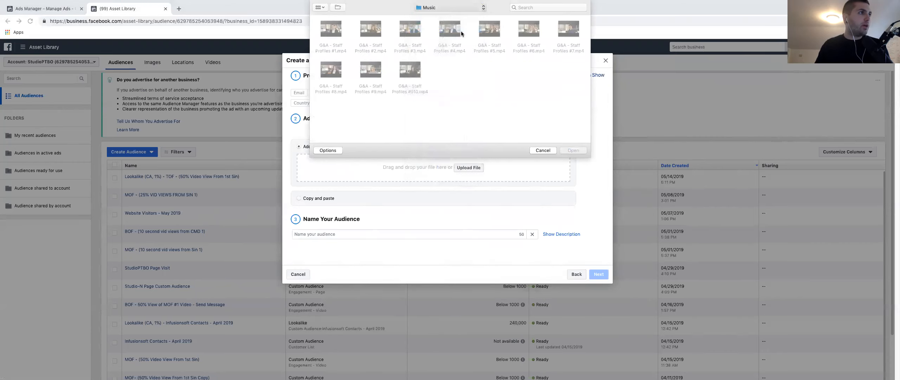
click(466, 13)
click(458, 55)
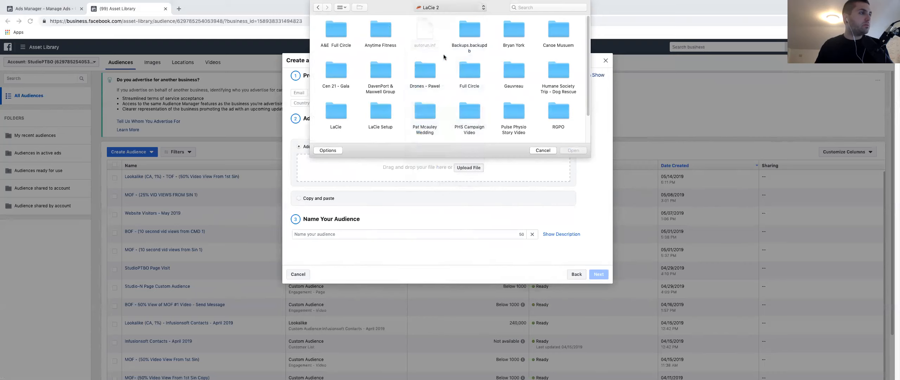
scroll(415, 77, down, 5)
double_click(381, 72)
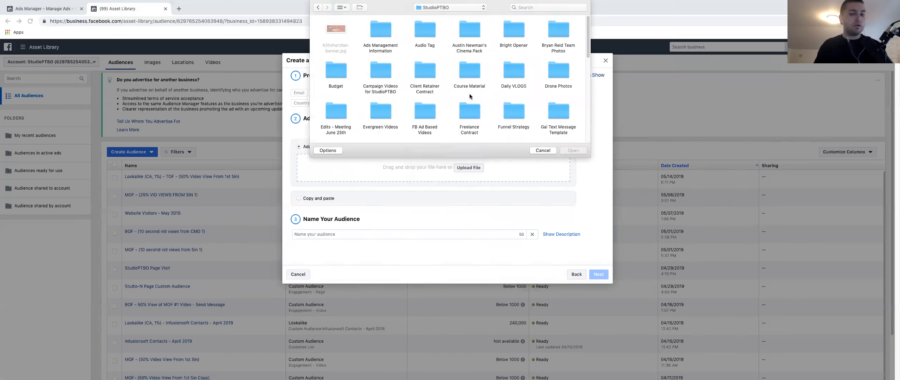
scroll(415, 116, down, 3)
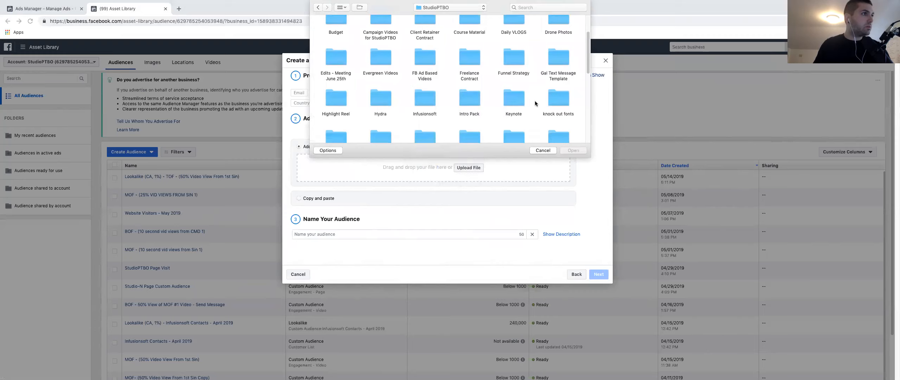
double_click(429, 90)
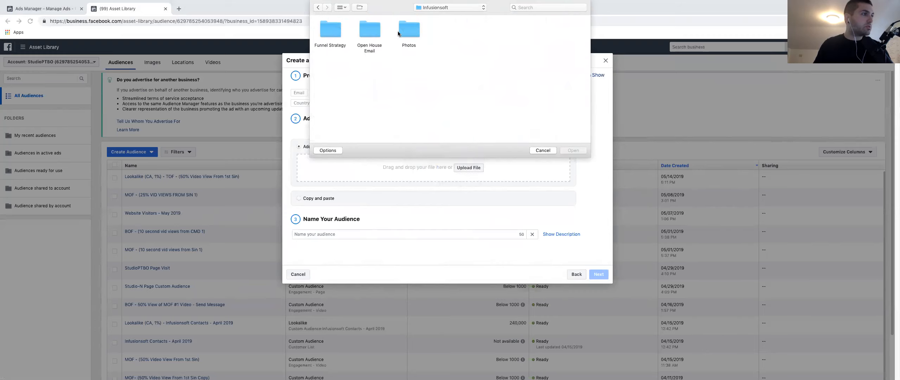
double_click(372, 34)
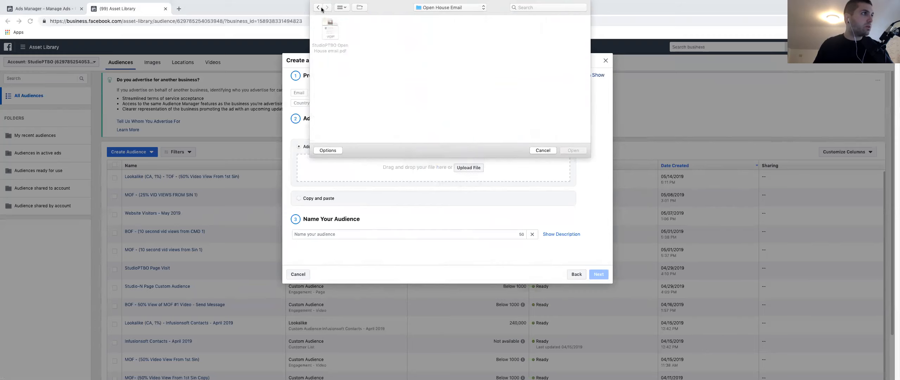
click(317, 7)
click(401, 28)
click(317, 7)
double_click(330, 27)
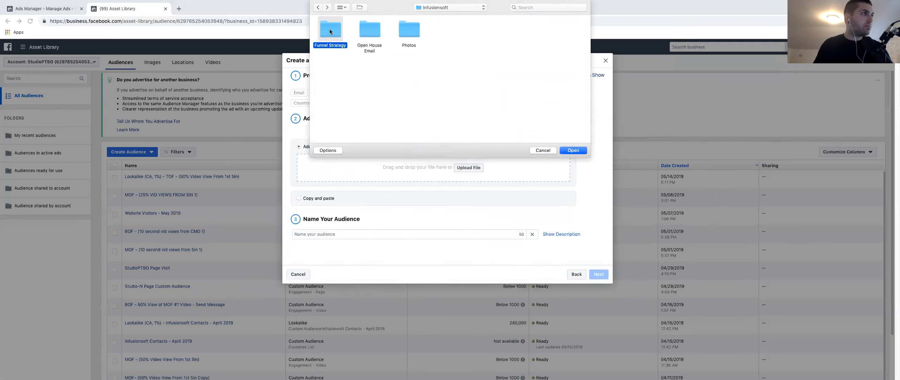
click(318, 7)
click(317, 7)
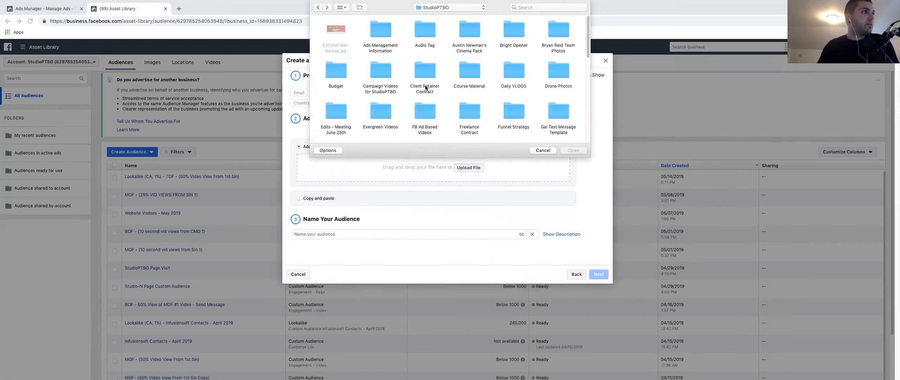
Add Infusionsoft Contacts 2019.csv from the Leads folder inside StudioPTBO as the customer file.
scroll(427, 90, down, 3)
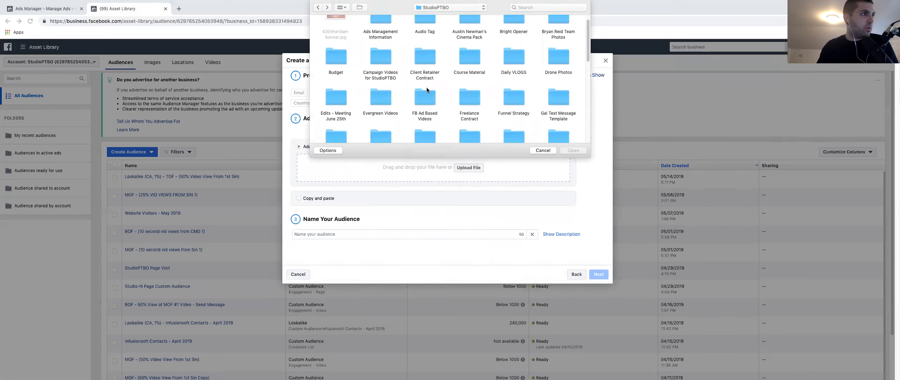
scroll(427, 90, down, 2)
double_click(382, 86)
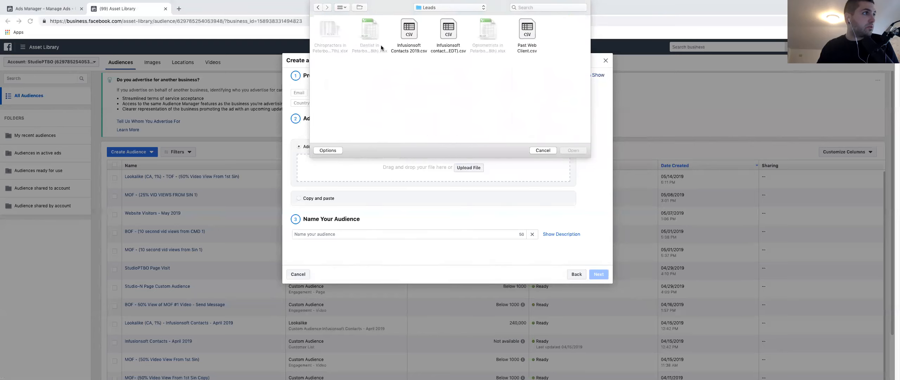
click(415, 49)
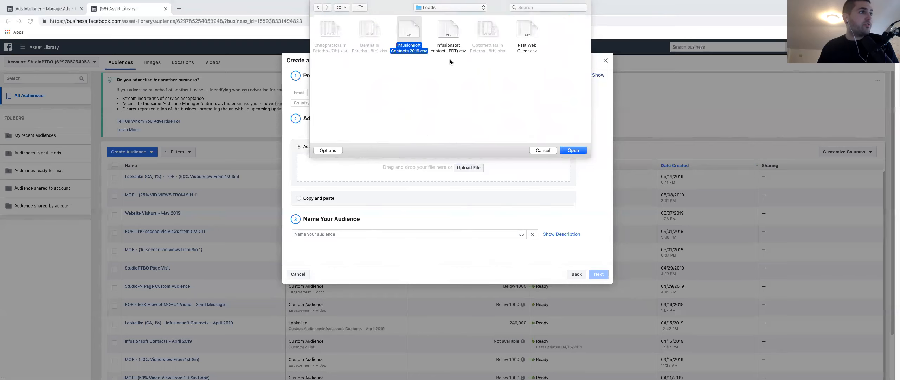
click(405, 66)
click(412, 49)
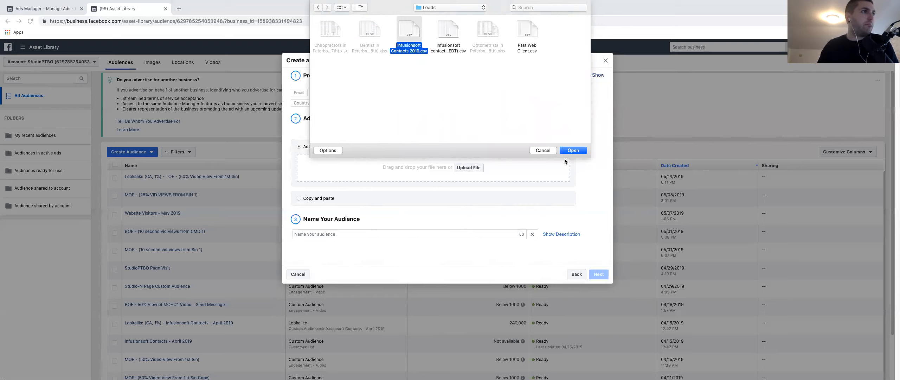
click(425, 81)
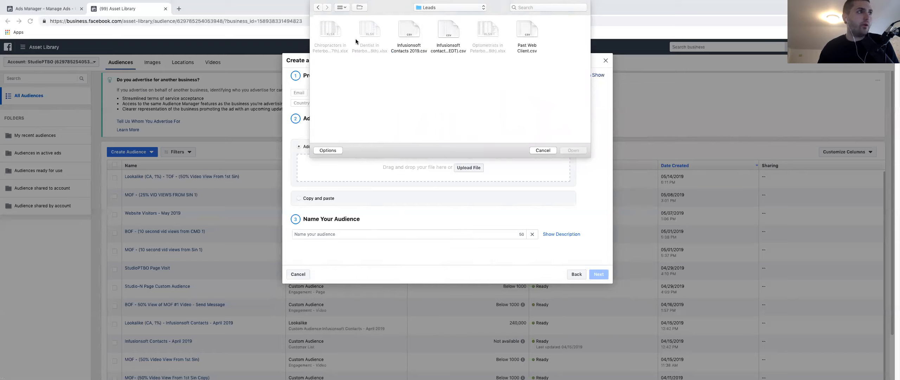
click(419, 52)
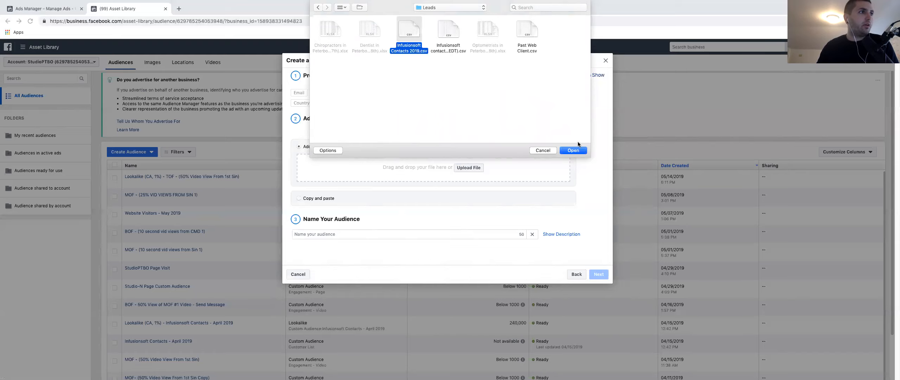
click(577, 152)
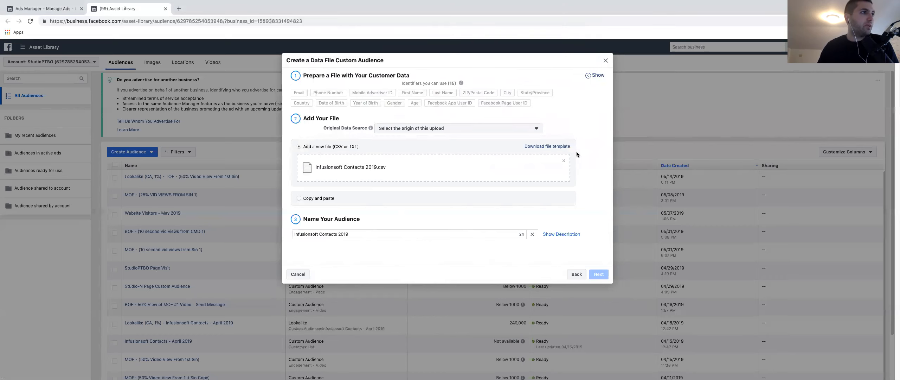
Set the original data source to Directly from customers and continue to the data mapping.
click(330, 235)
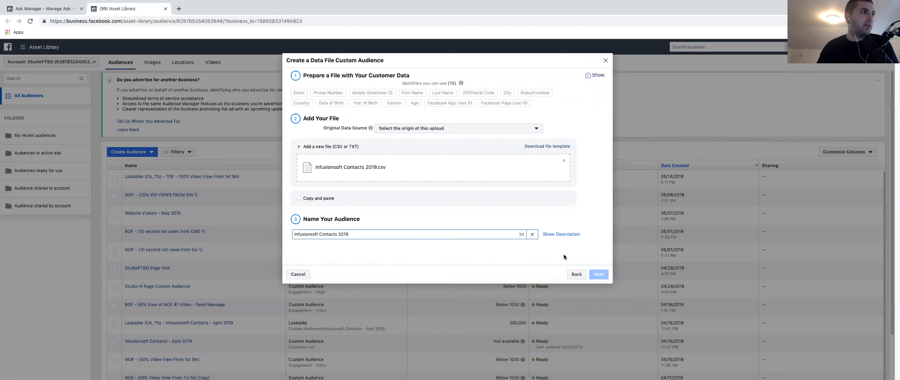
click(427, 128)
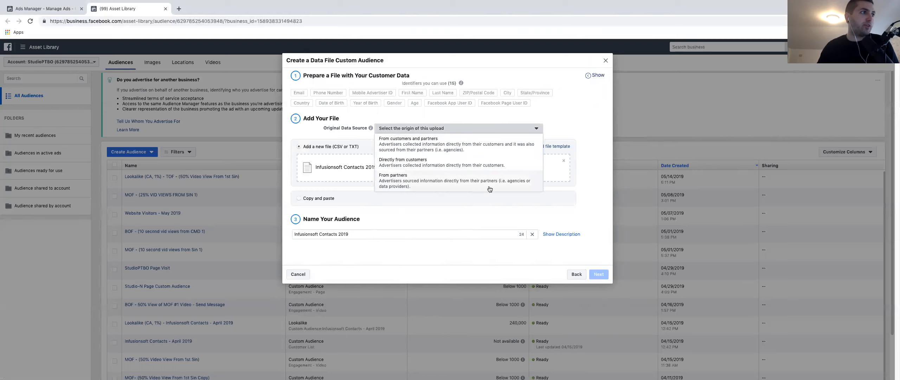
click(440, 163)
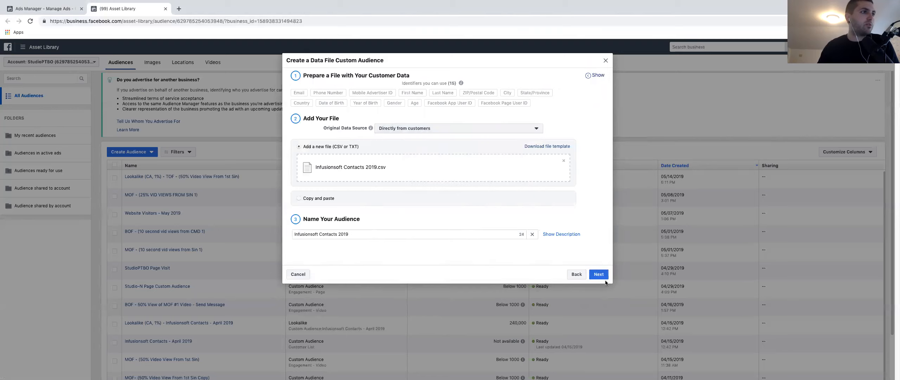
click(598, 274)
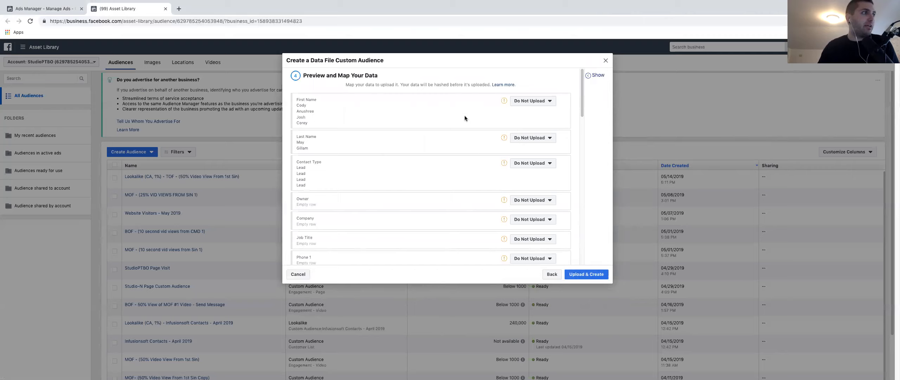
Map the first two file columns to the First Name and Last Name identifiers.
click(541, 102)
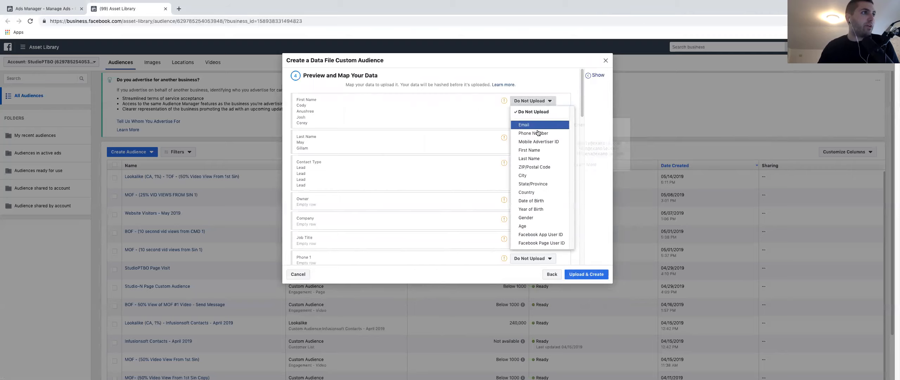
click(529, 150)
click(534, 138)
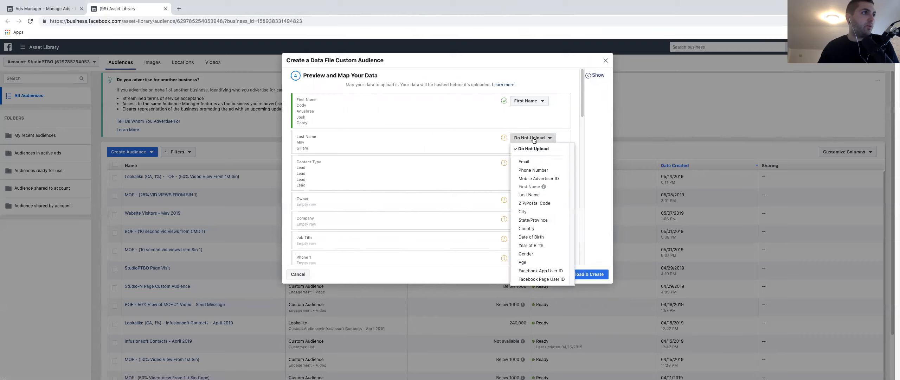
click(529, 194)
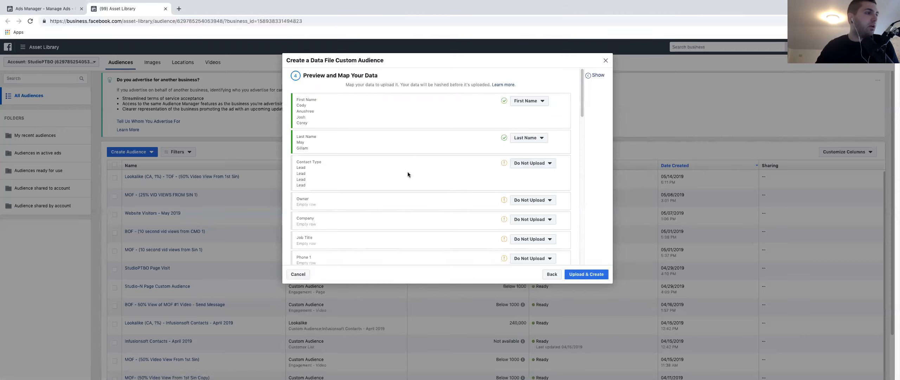
Review the remaining column mappings down to Email, and upload the data to create the audience.
scroll(407, 174, down, 2)
click(543, 130)
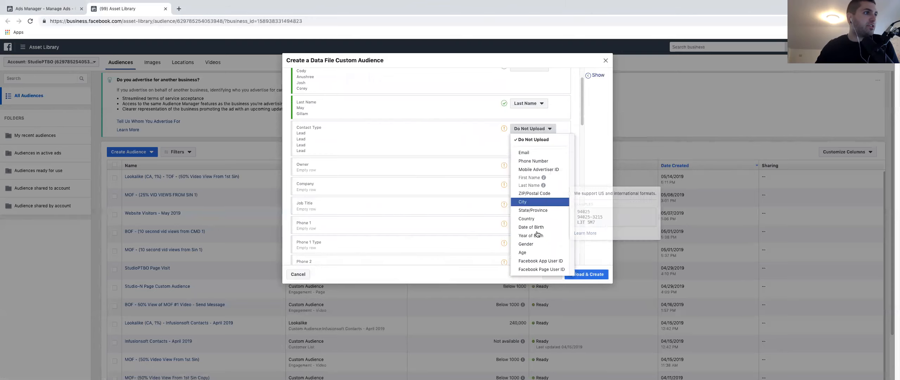
click(475, 152)
scroll(475, 152, down, 5)
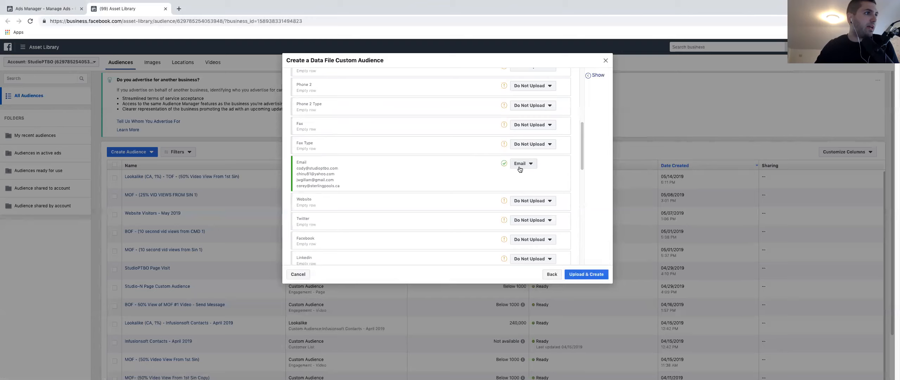
scroll(523, 168, up, 6)
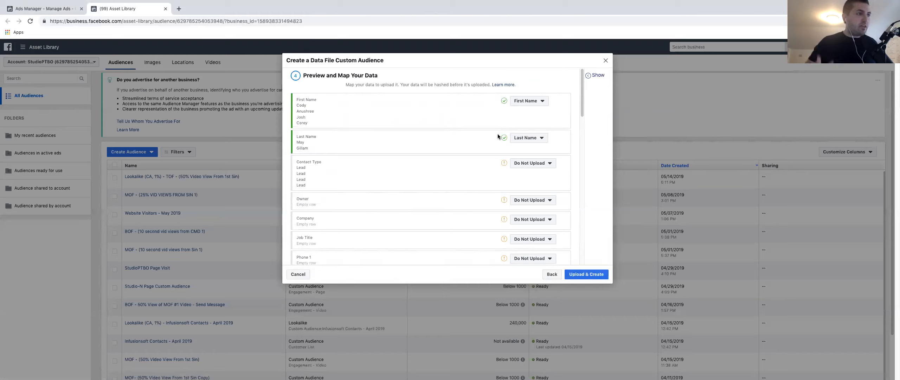
click(589, 273)
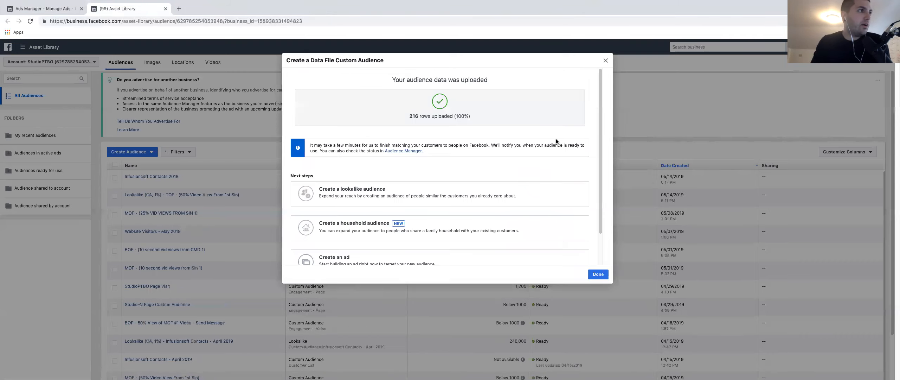
Finish the customer file upload and start a lookalike audience from the Infusionsoft Contacts 2019 audience.
click(598, 274)
mouse_move(198, 198)
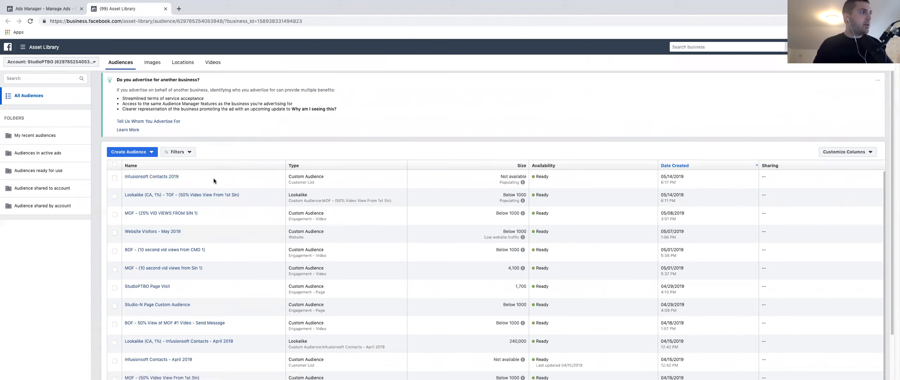
mouse_move(157, 178)
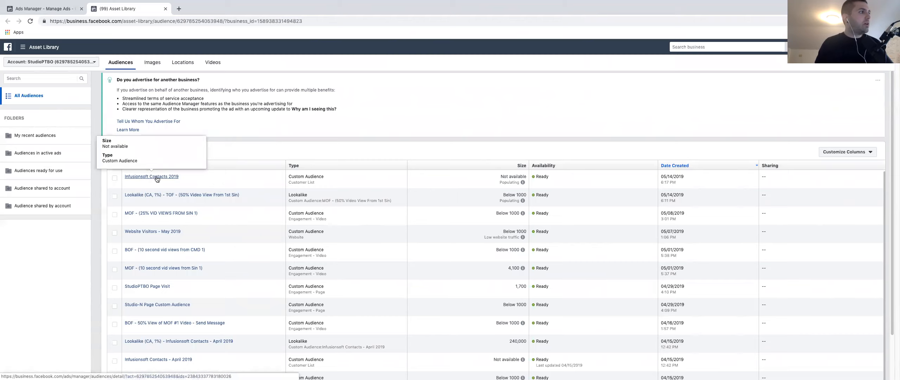
click(157, 177)
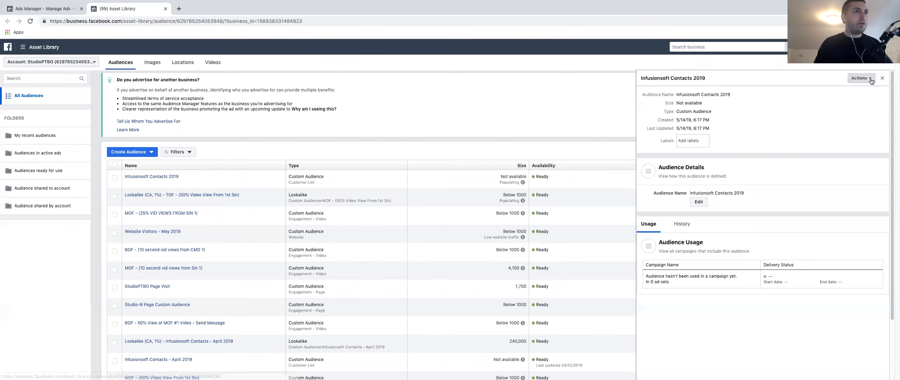
click(860, 78)
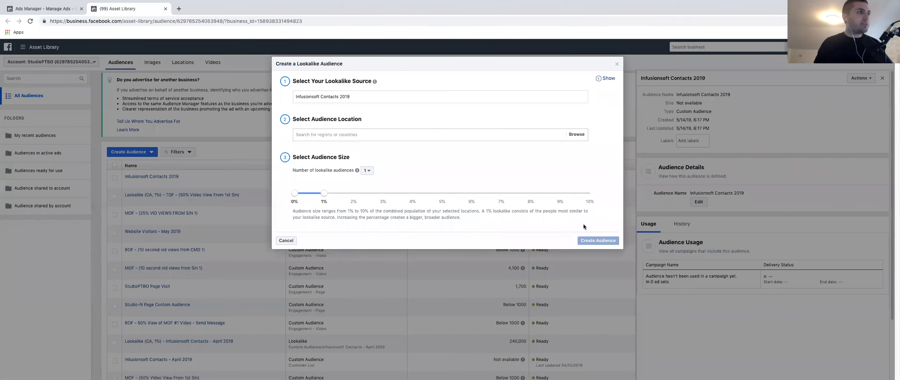
Set the lookalike audience location to Canada.
click(333, 137)
text(canada)
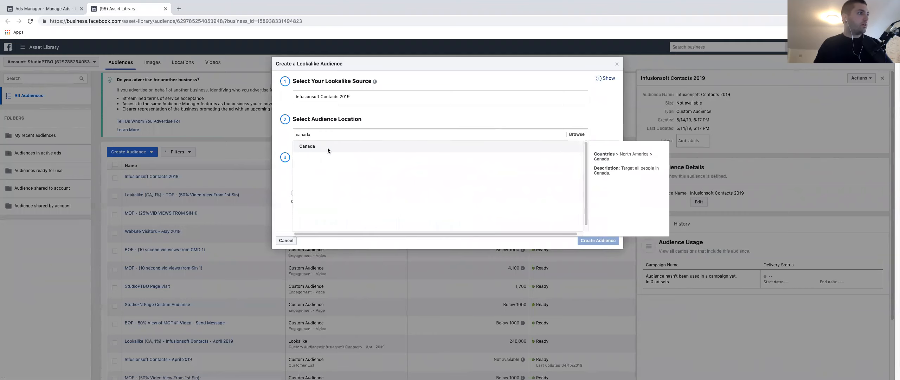
click(327, 148)
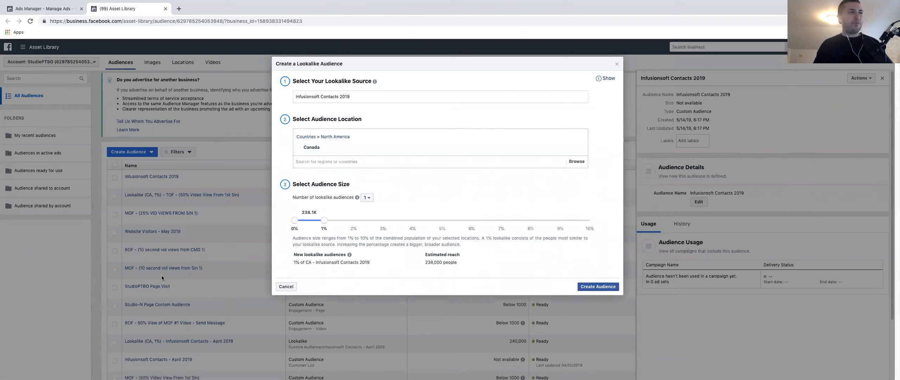
Set the size to 1% with a single lookalike audience, and create the audience.
click(344, 220)
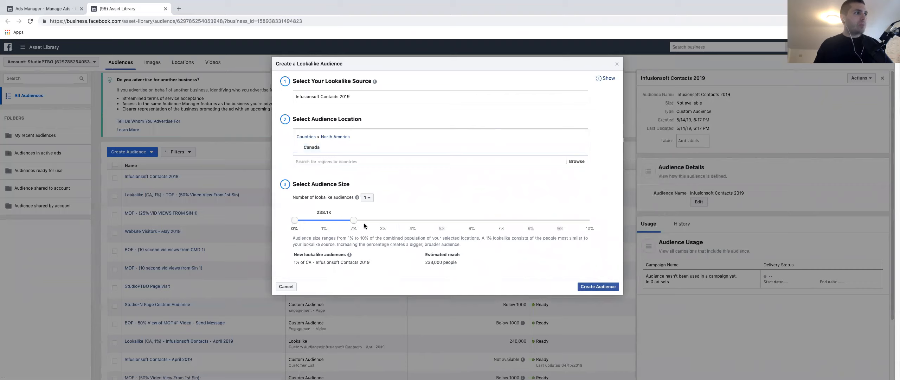
drag(349, 223, 311, 223)
click(370, 198)
click(447, 194)
click(608, 289)
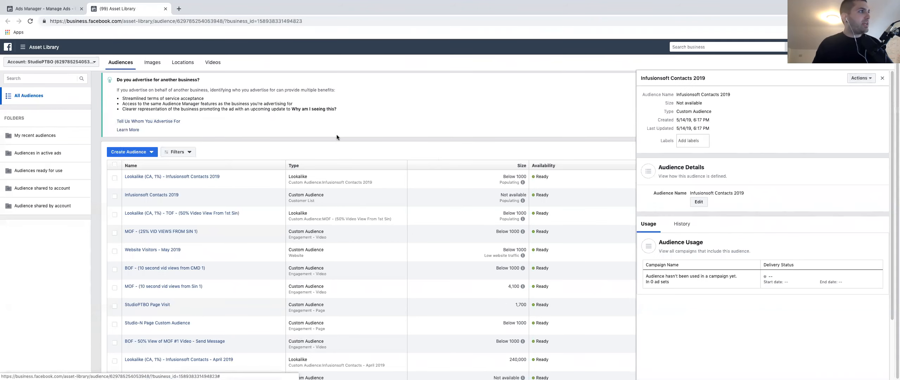
Switch to Ads Manager and duplicate the Lookalike 50% VV ad set of the selected campaign once into its original campaign.
click(32, 8)
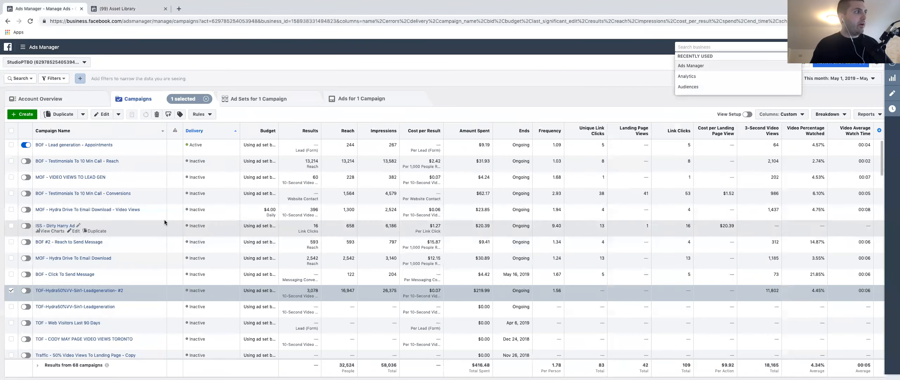
click(257, 102)
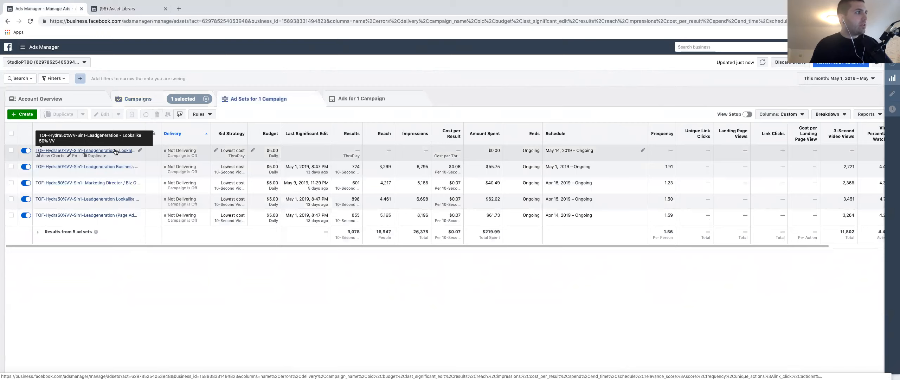
click(98, 159)
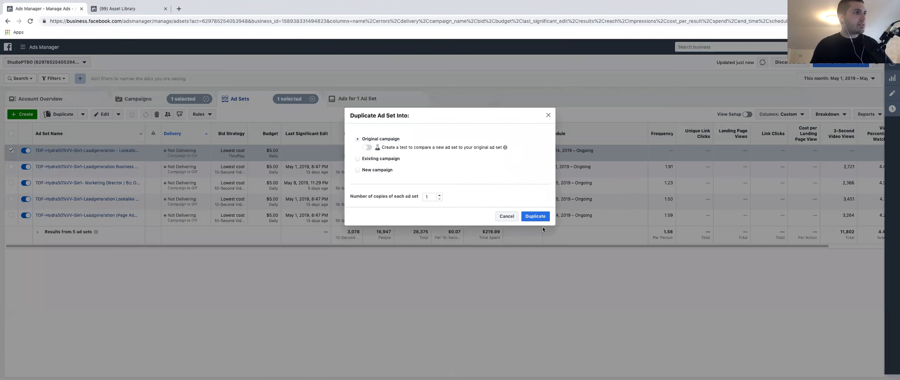
click(541, 215)
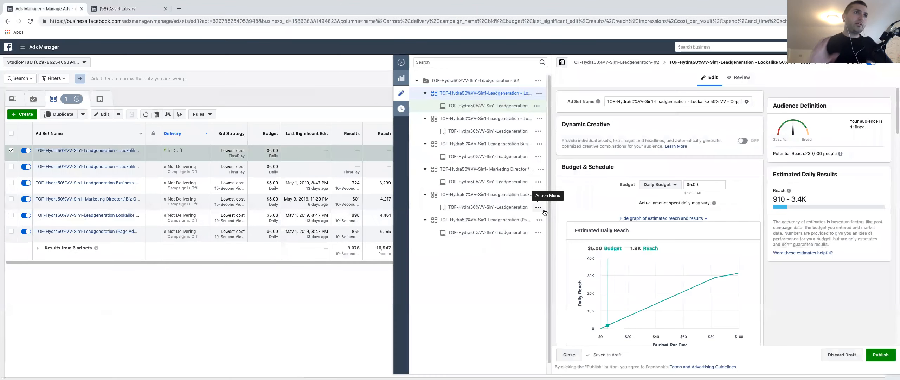
Rename the duplicated ad set as TOF-Hydra50%VV-Sin1-Leadgeneration - Lookalike Infusionsoft Contacts.
click(715, 101)
drag(710, 101, 863, 108)
text(In)
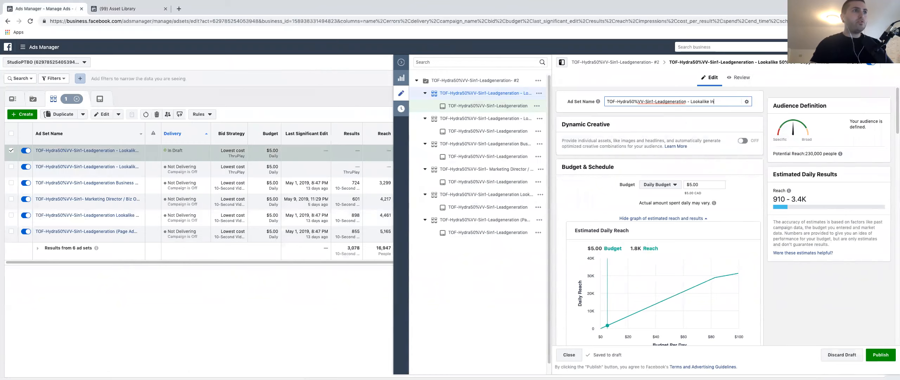
text(fusions)
text(oft Clients)
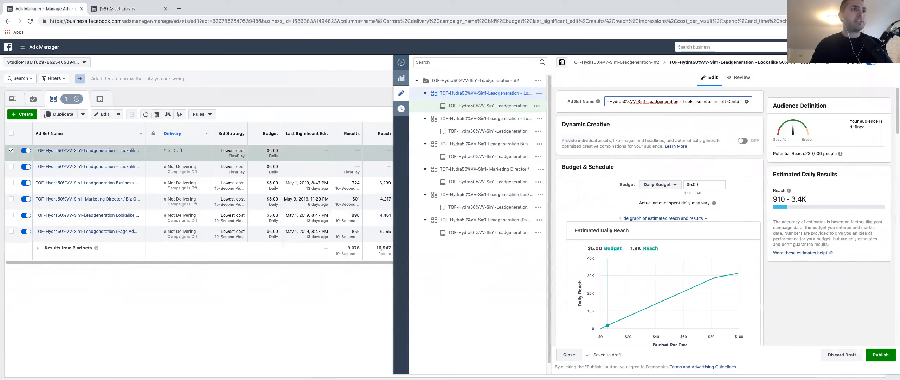
Remove the 50% Video View From 1st Sin lookalike from the ad set's custom audiences.
scroll(832, 219, down, 1)
scroll(770, 227, down, 6)
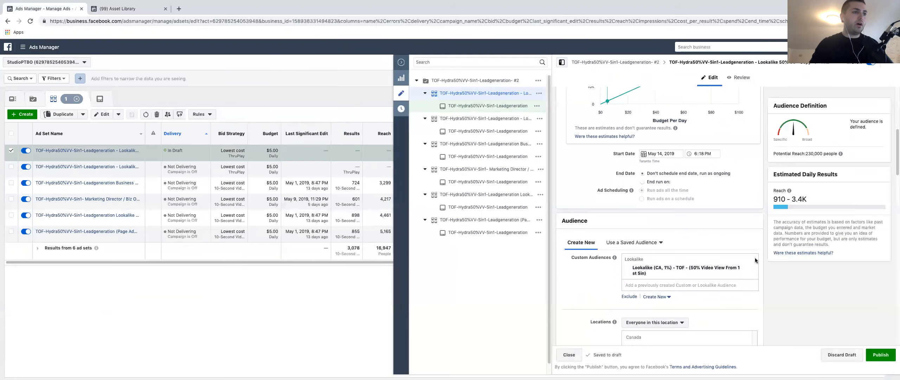
click(753, 270)
scroll(688, 269, down, 4)
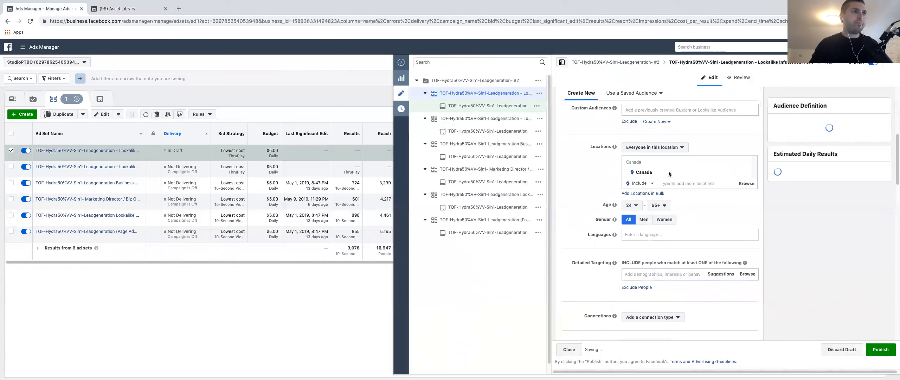
scroll(657, 110, up, 4)
scroll(635, 205, up, 6)
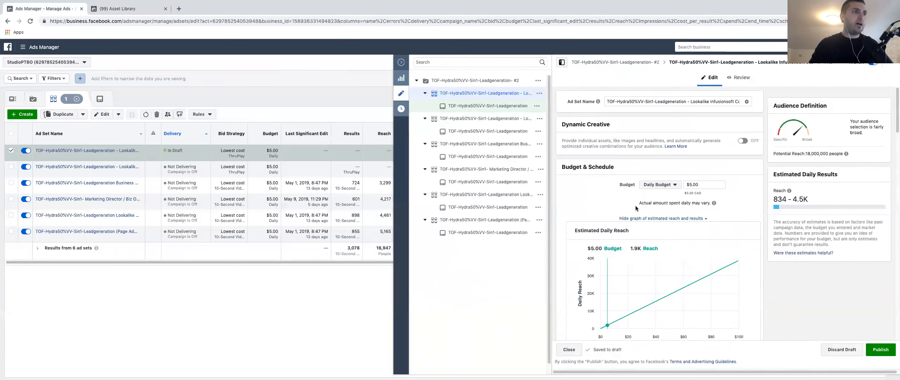
Add the Lookalike (CA, 1%) - Infusionsoft Contacts - April 2019 audience to the ad set's custom audiences.
scroll(640, 177, down, 8)
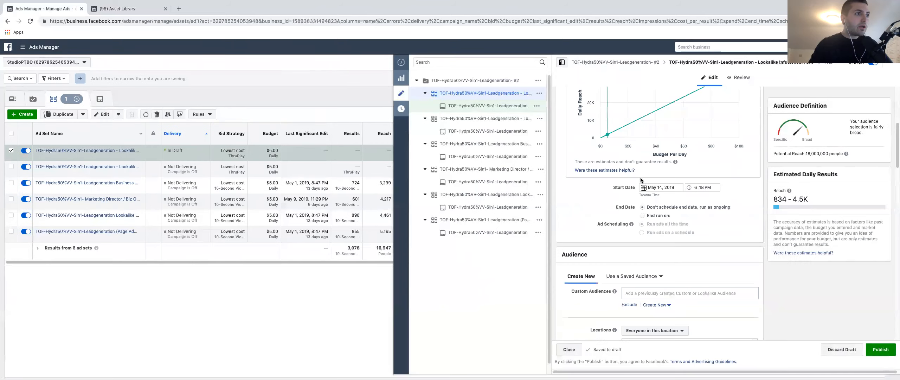
click(647, 216)
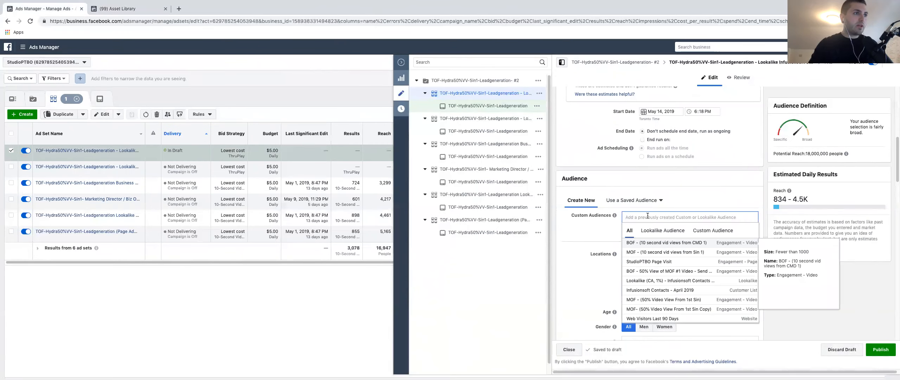
scroll(662, 274, down, 1)
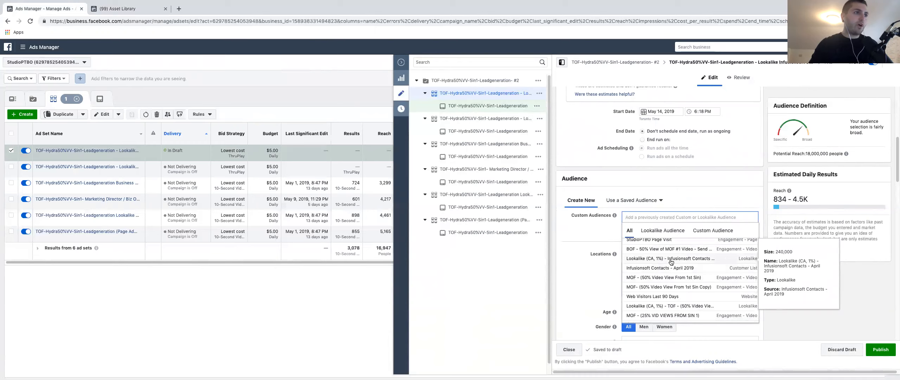
click(671, 263)
click(593, 177)
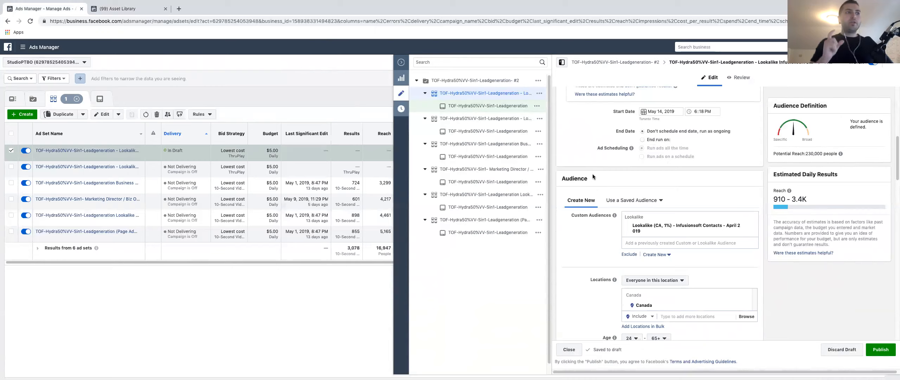
Replace the Canada location with Peterborough, Ontario in the ad set's audience targeting.
scroll(624, 223, down, 1)
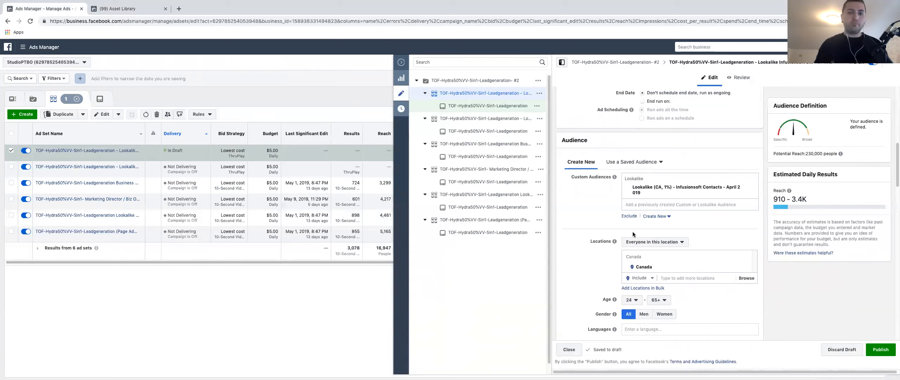
click(745, 268)
text(p)
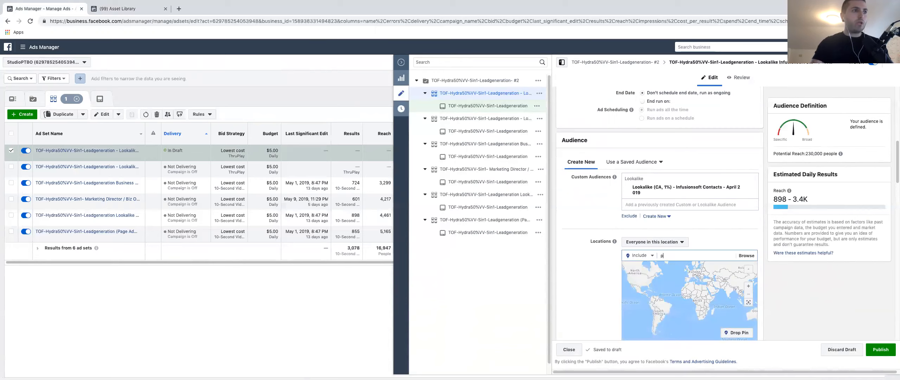
text(eterborough)
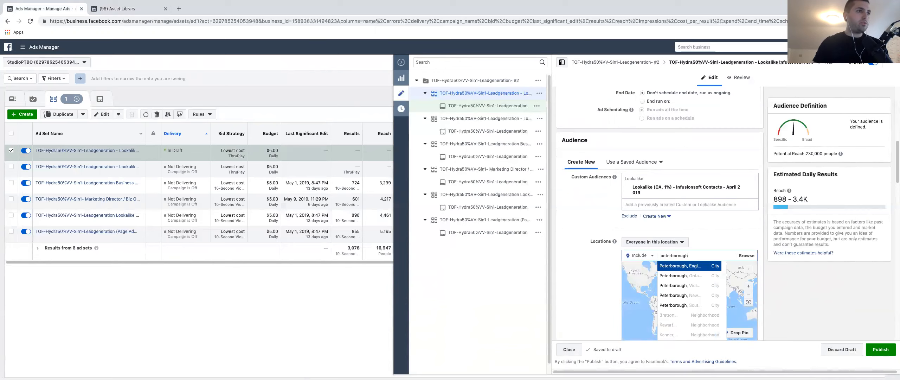
click(684, 274)
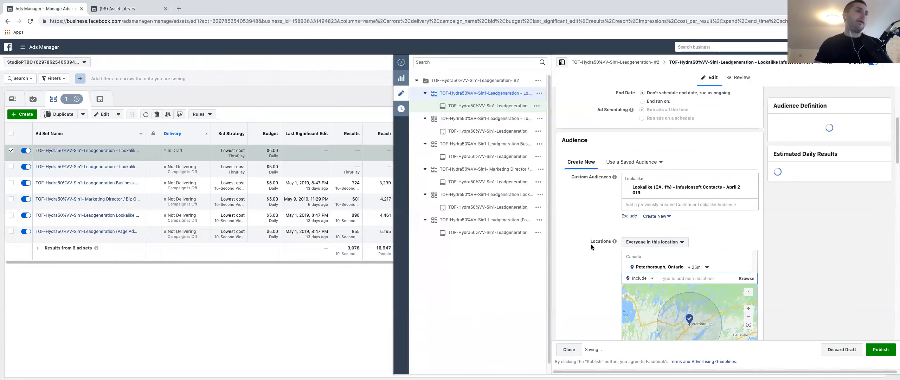
Check the remaining audience settings and publish the duplicated ad set.
scroll(760, 281, down, 3)
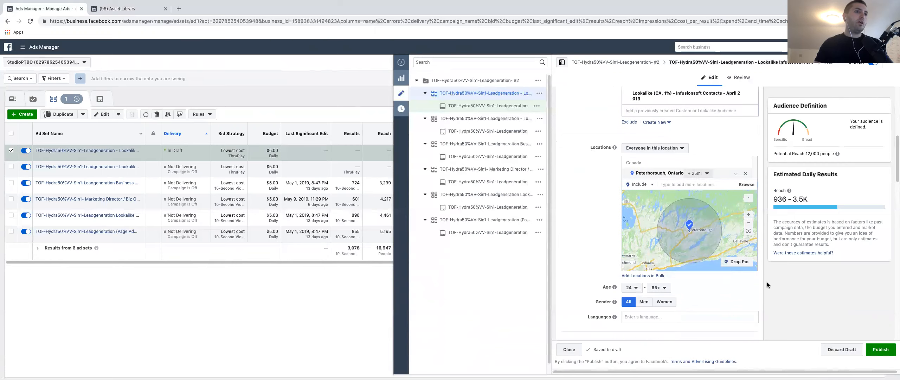
click(880, 348)
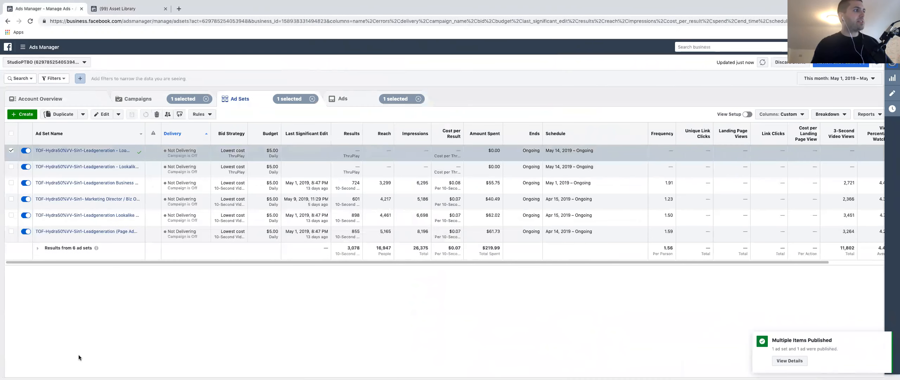
mouse_move(80, 203)
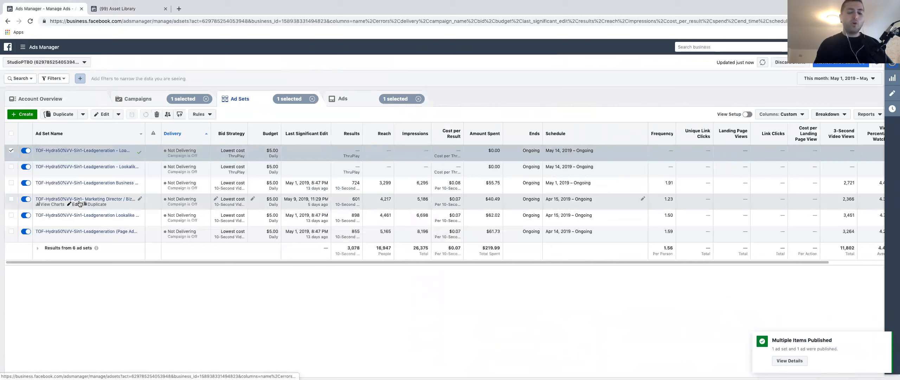